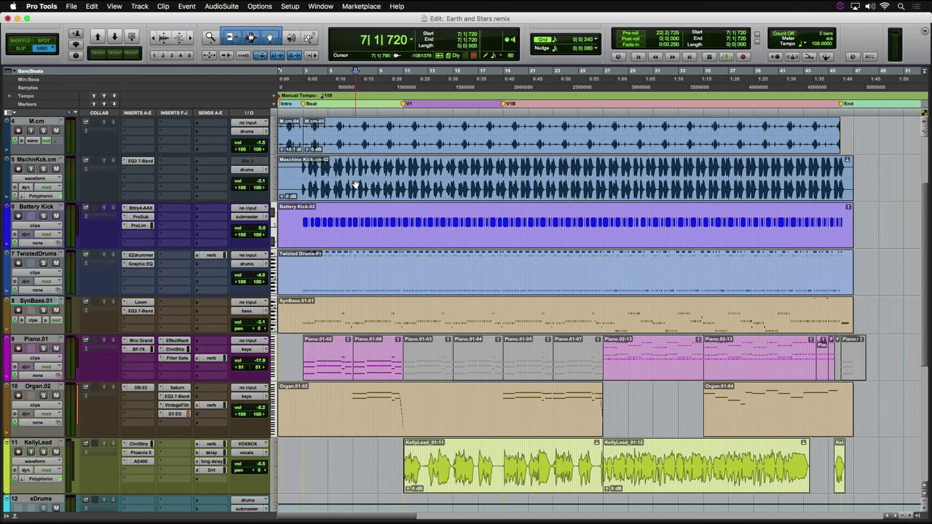
# - Play the remix from bar 7 to hear the current arrangement, and stop playback
pyautogui.press('space')
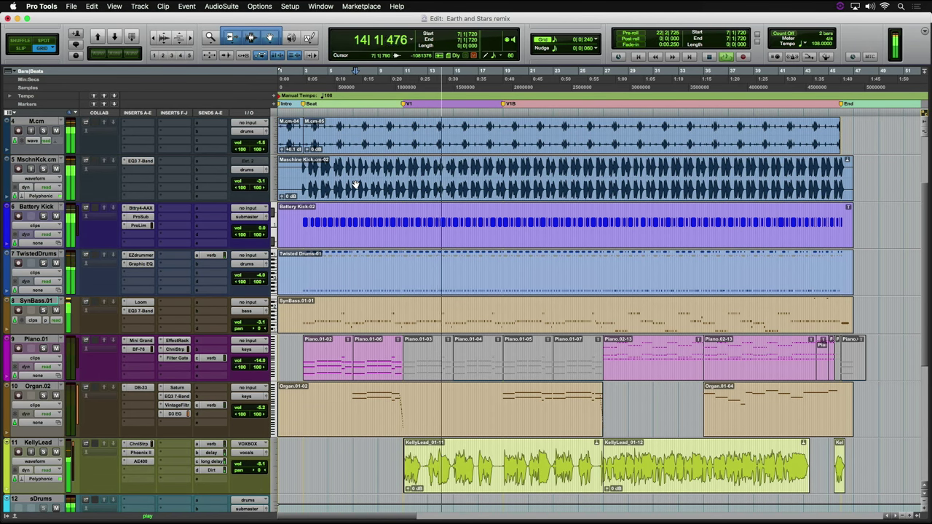
pyautogui.press('space')
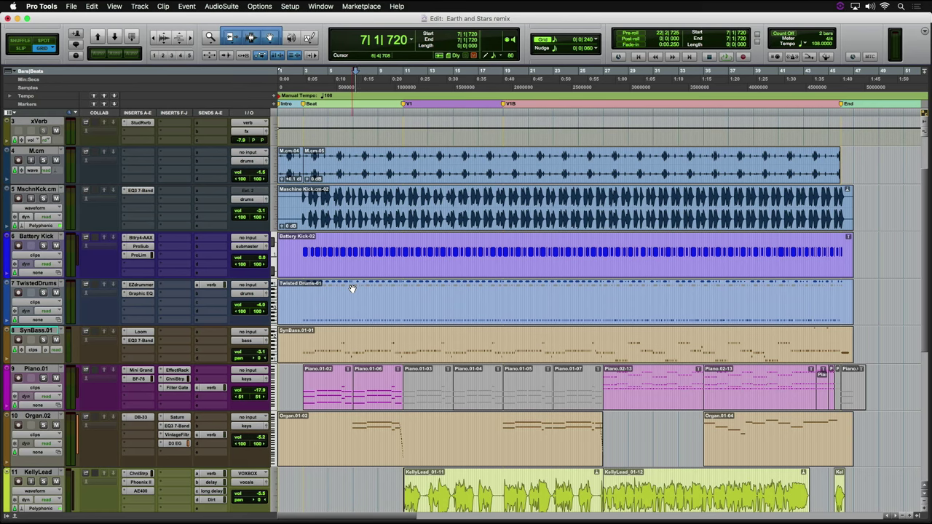
# - Freeze the sDrums, sKeys and sVocals submix tracks
pyautogui.scroll(-8, 351, 289)
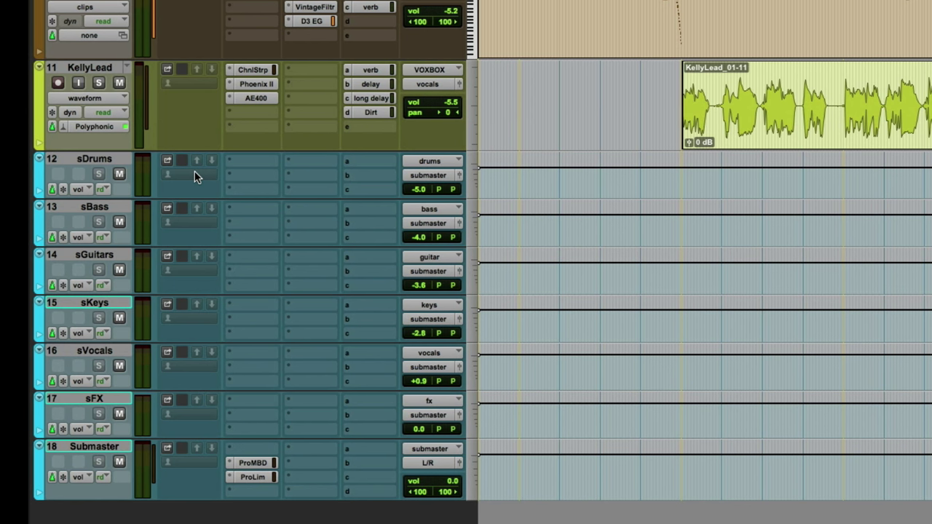
pyautogui.click(88, 157)
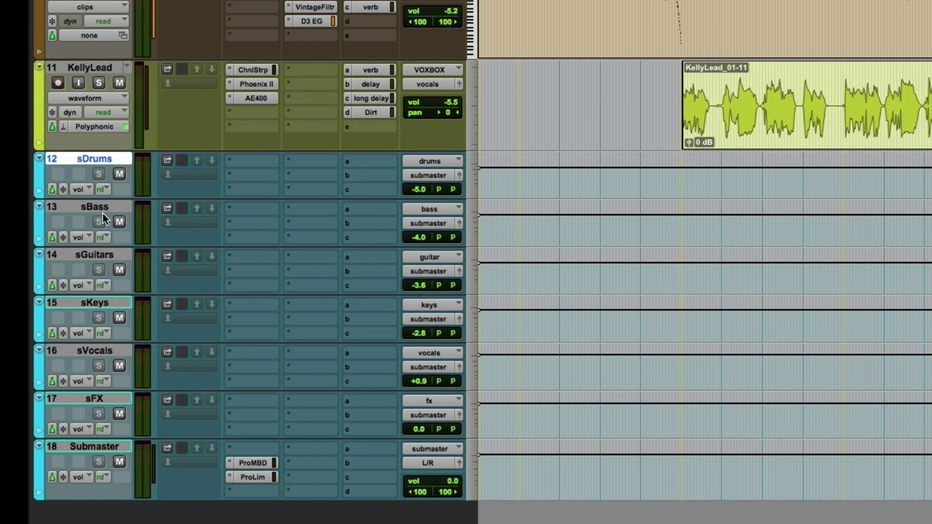
pyautogui.keyDown('super'); pyautogui.click(106, 305); pyautogui.keyUp('super')
pyautogui.keyDown('super'); pyautogui.click(109, 352); pyautogui.keyUp('super')
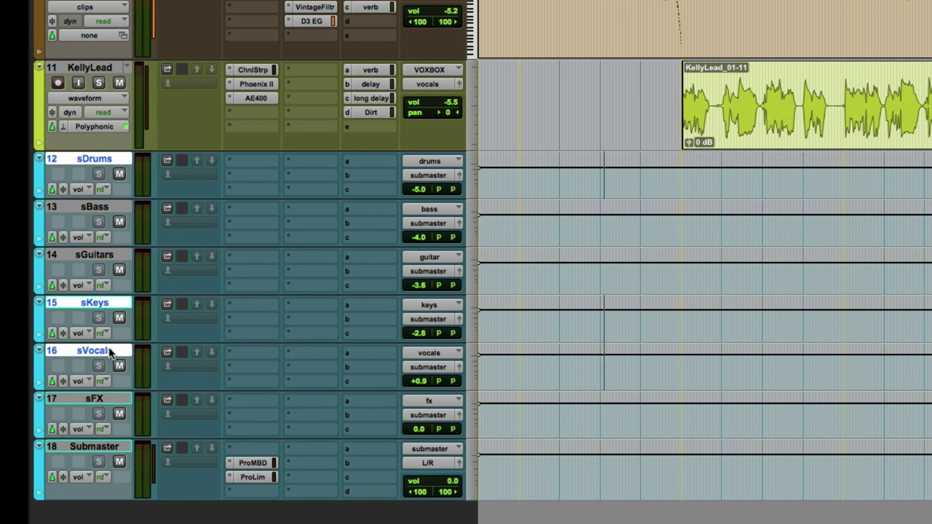
pyautogui.rightClick(99, 158)
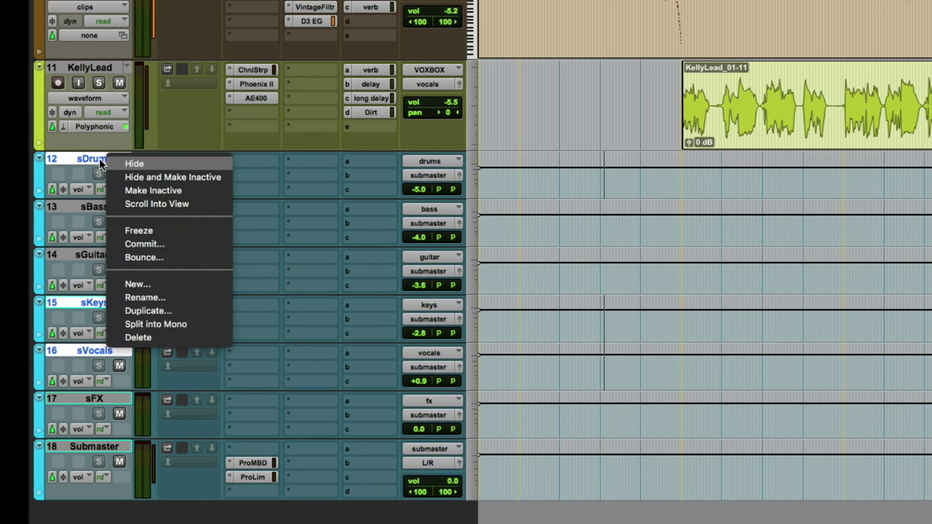
pyautogui.click(175, 231)
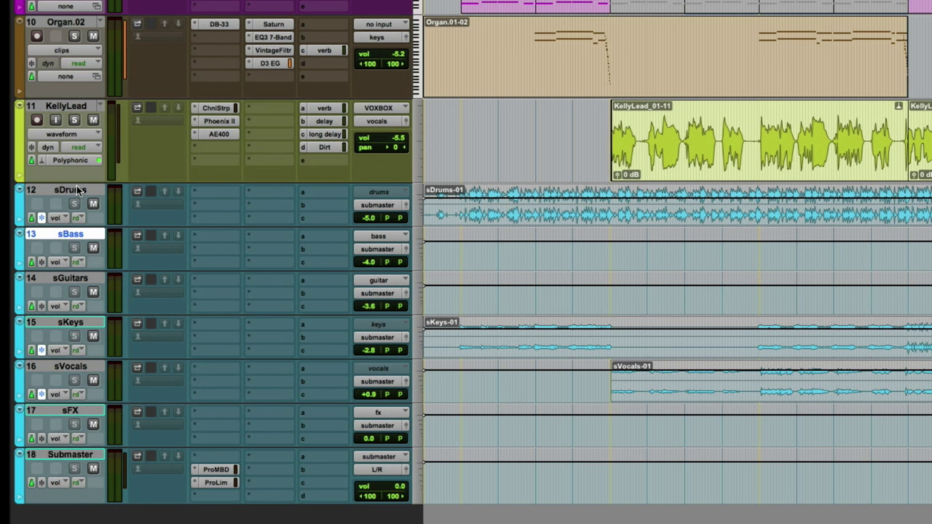
# - Share all tracks from sDrums through Submaster with the project, and place an enlarged Task Manager window over the timeline
pyautogui.click(76, 188)
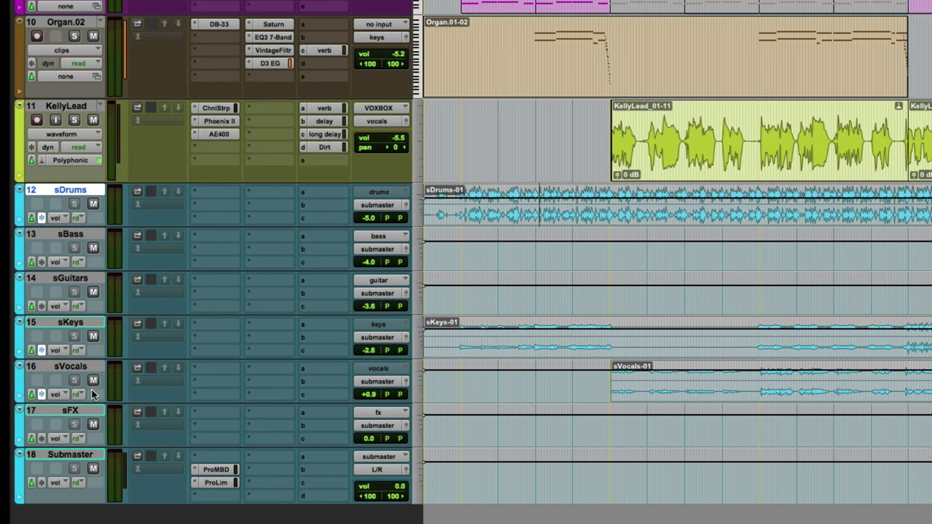
pyautogui.keyDown('shift'); pyautogui.click(80, 456); pyautogui.keyUp('shift')
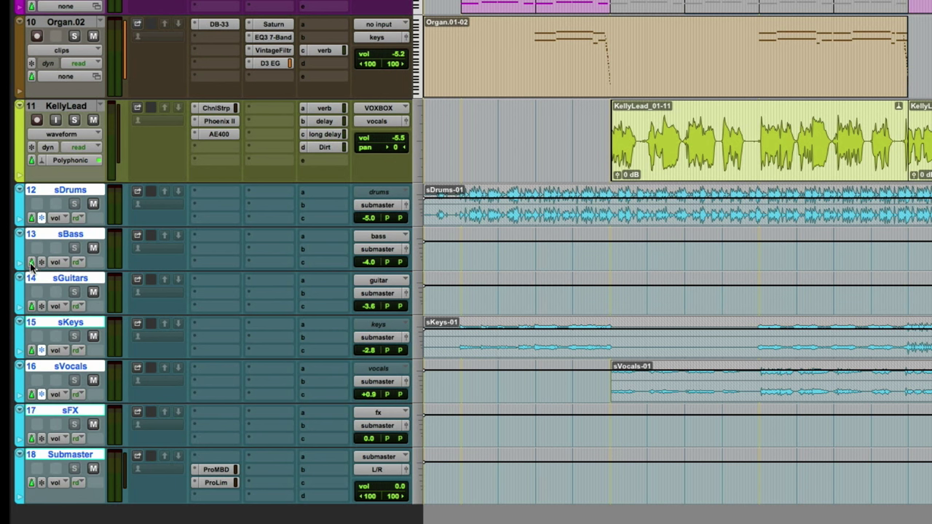
pyautogui.click(137, 193)
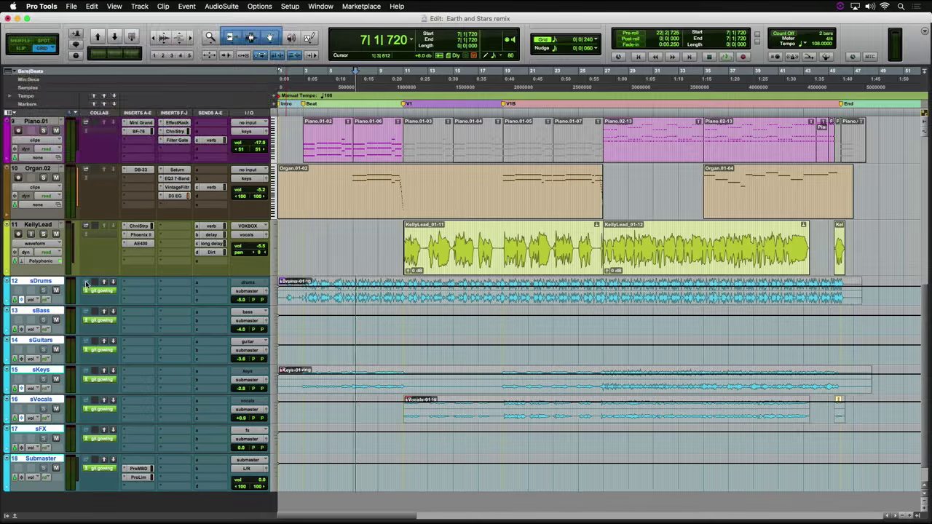
pyautogui.moveTo(90, 22); pyautogui.dragTo(695, 69)
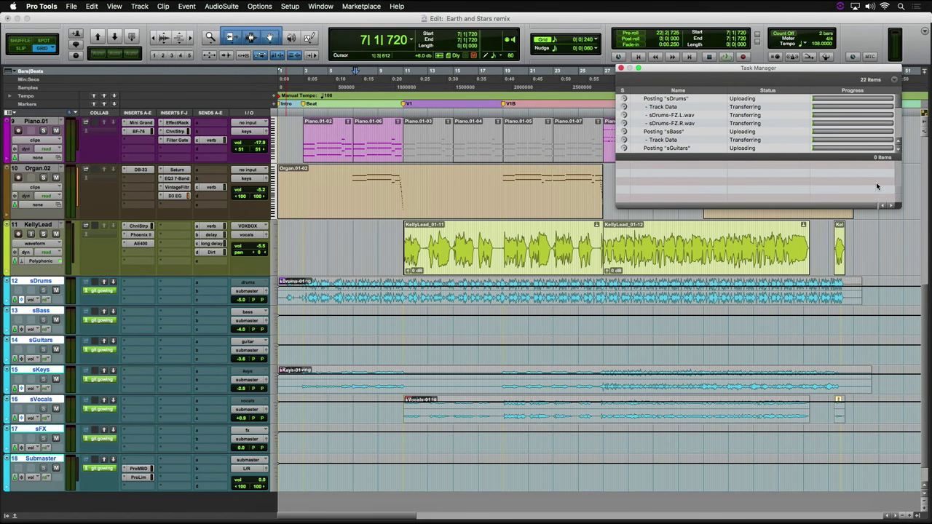
pyautogui.moveTo(900, 211); pyautogui.dragTo(906, 313)
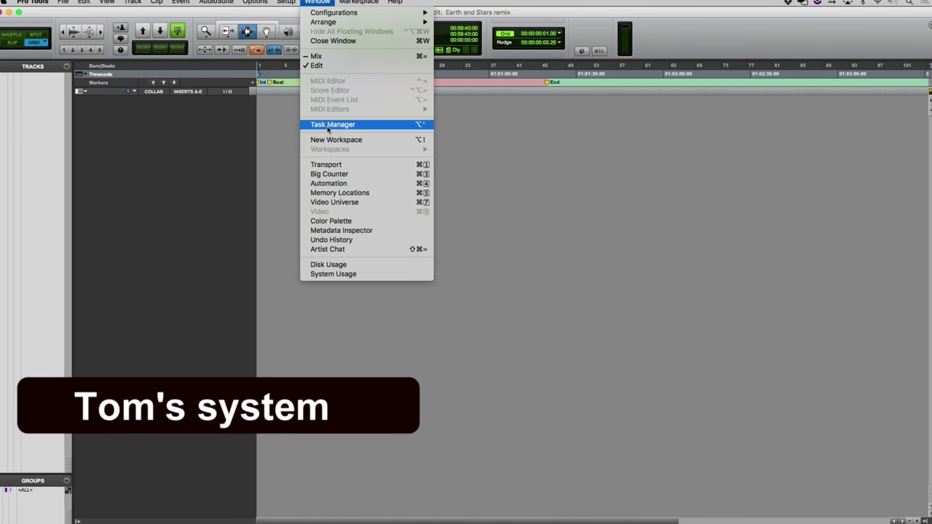
# - On the collaborator's system, open the Task Manager and move it clear of the track list
pyautogui.click(327, 125)
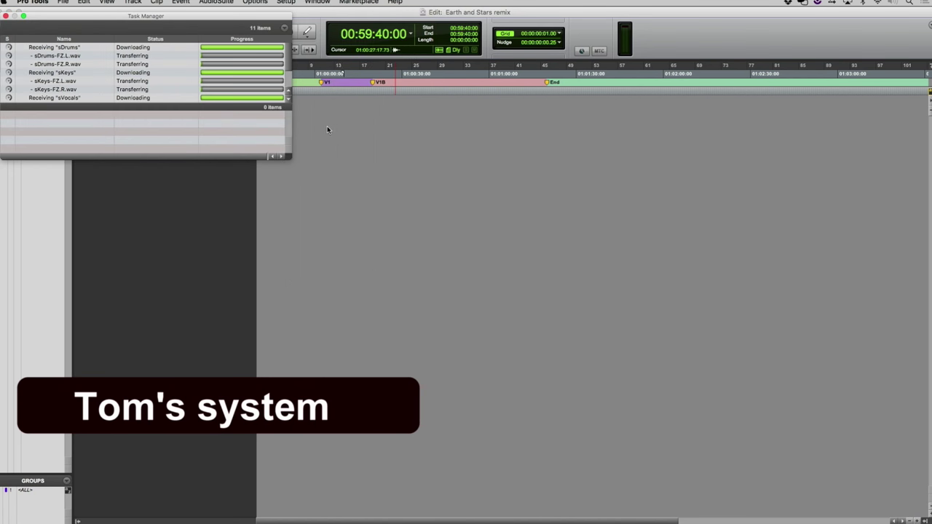
pyautogui.moveTo(254, 22); pyautogui.dragTo(888, 17)
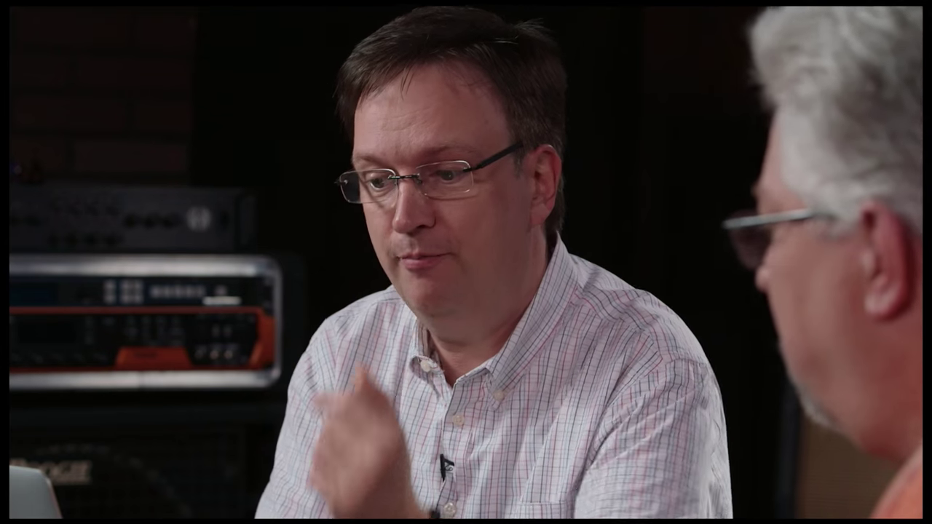
# - Import the Bass, Main Gtr and Fill Gtr tracks from the session "Earth and Stars remix bass and guitar", linking to source media
pyautogui.click(102, 13)
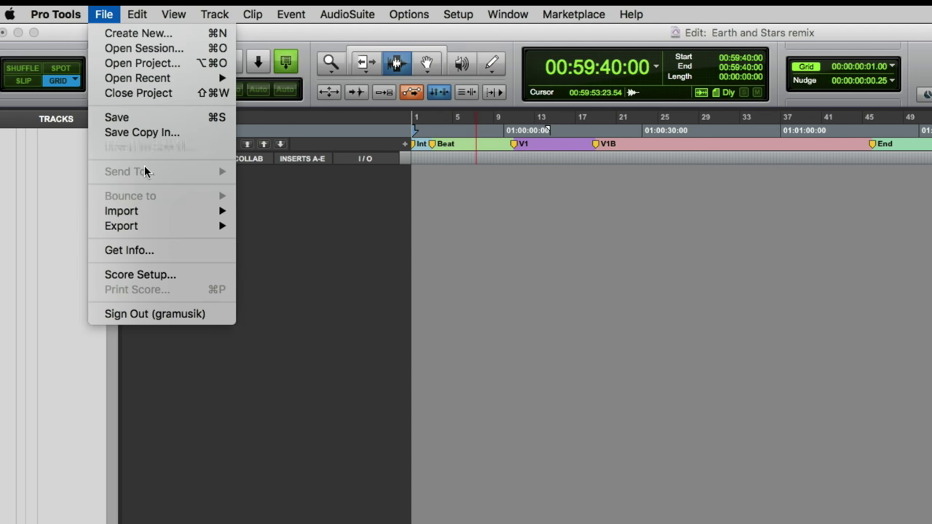
pyautogui.moveTo(154, 212)
pyautogui.click(284, 211)
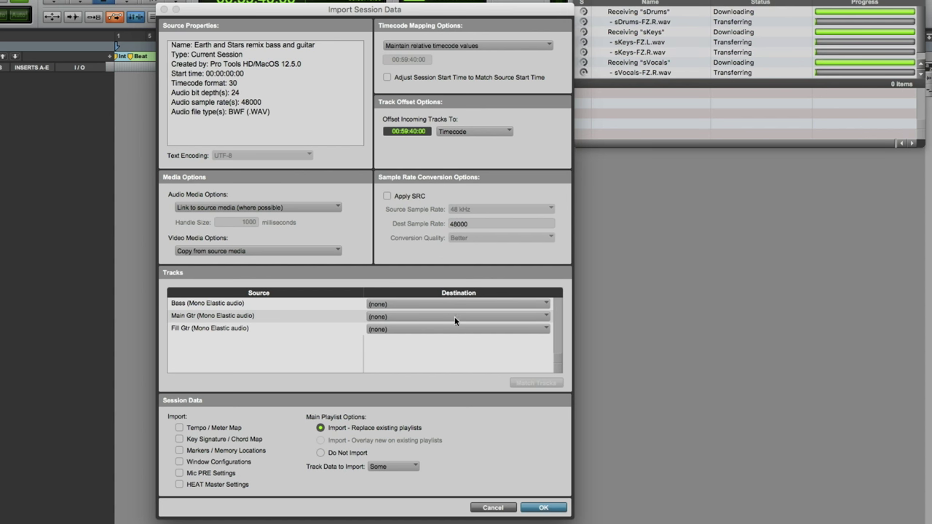
pyautogui.click(462, 307)
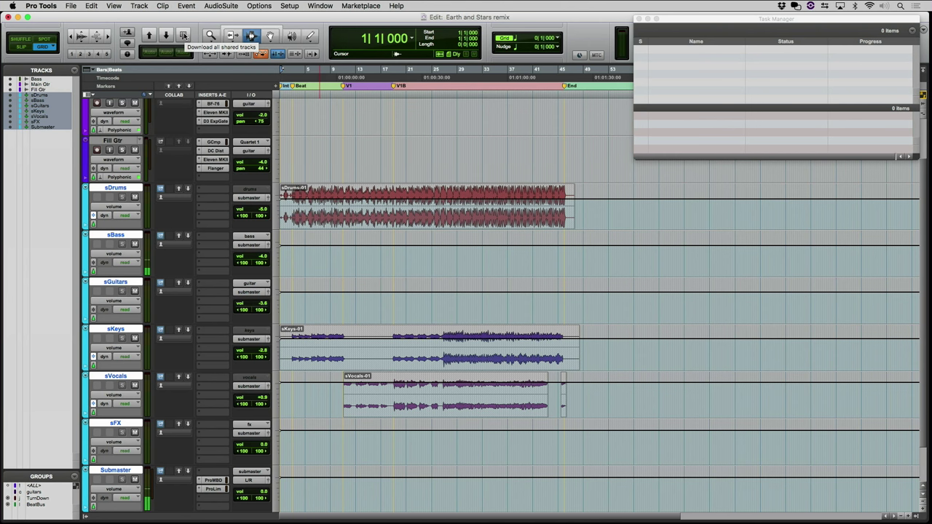
# - Share the Bass track with the project
pyautogui.scroll(2, 143, 163)
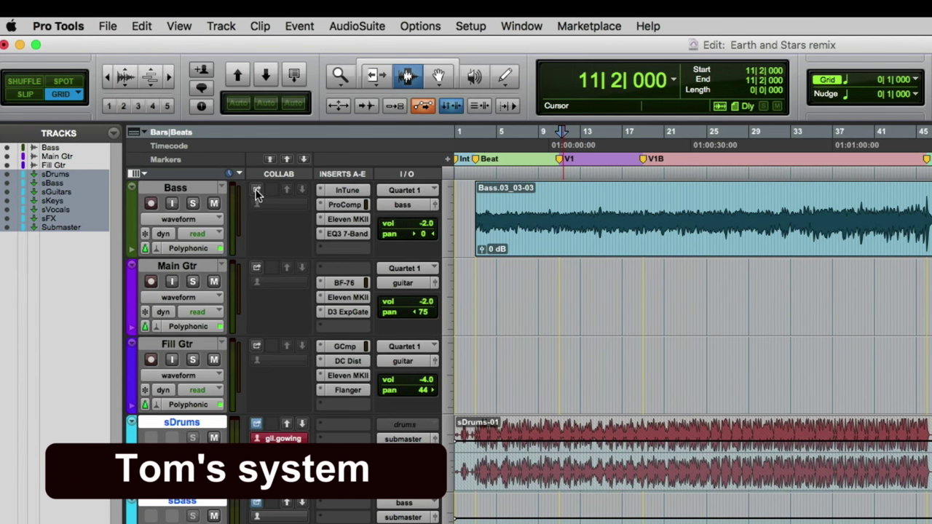
pyautogui.click(256, 191)
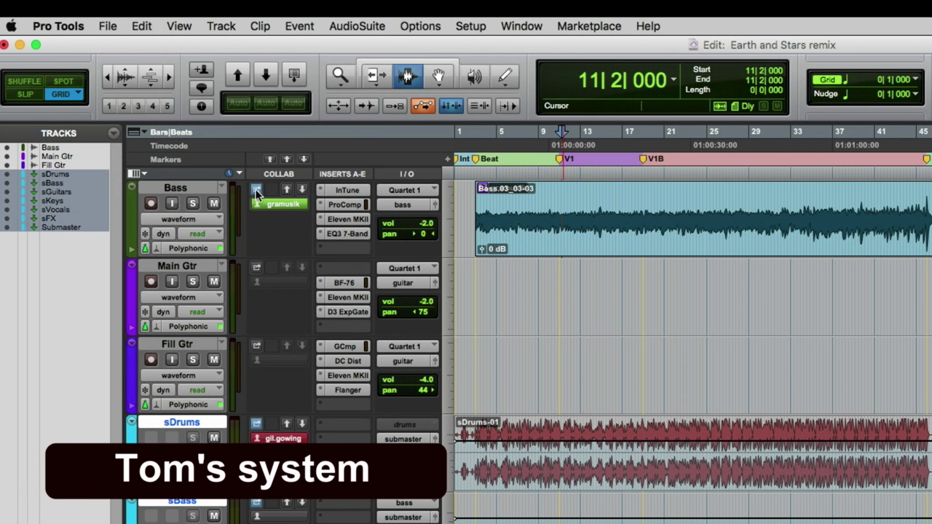
pyautogui.click(256, 191)
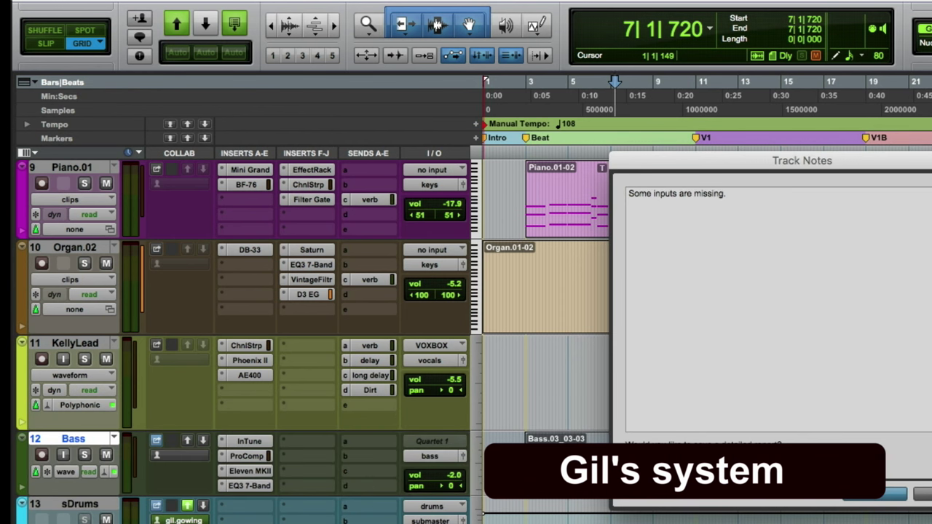
# - On the first system, close the track notes without saving a report and move the Bass track below SynBass.01
pyautogui.click(880, 498)
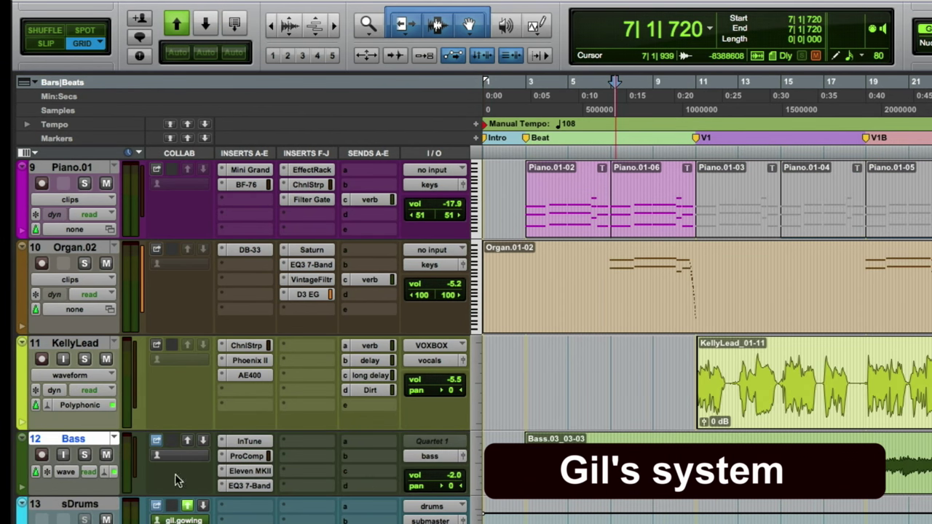
pyautogui.moveTo(75, 435)
pyautogui.mouseDown()
pyautogui.moveTo(75, 145)
pyautogui.moveTo(87, 443)
pyautogui.mouseUp()
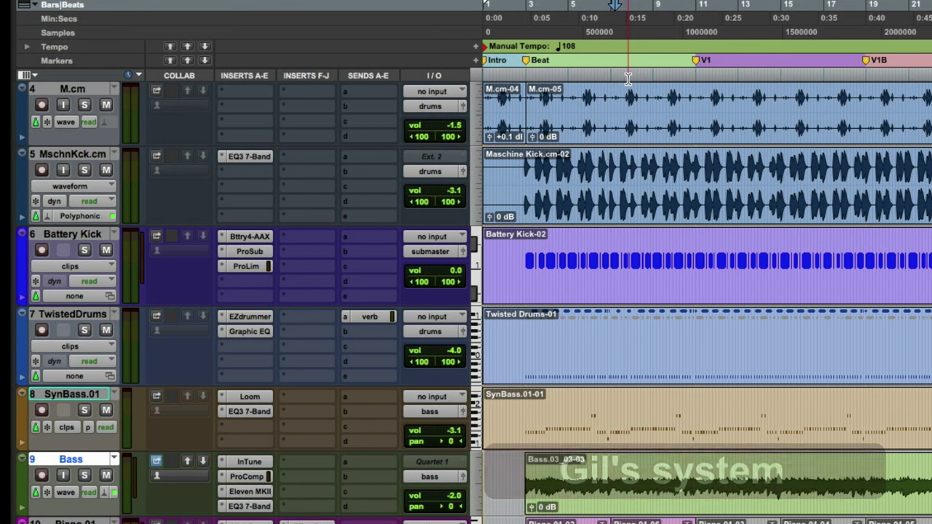
# - Play the session to hear the received Bass track within the arrangement
pyautogui.press('space')
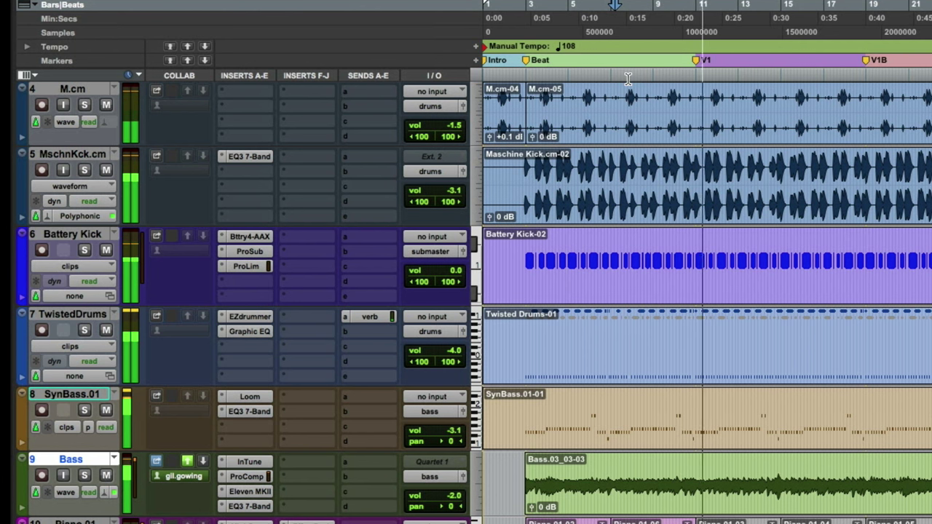
pyautogui.click(628, 78)
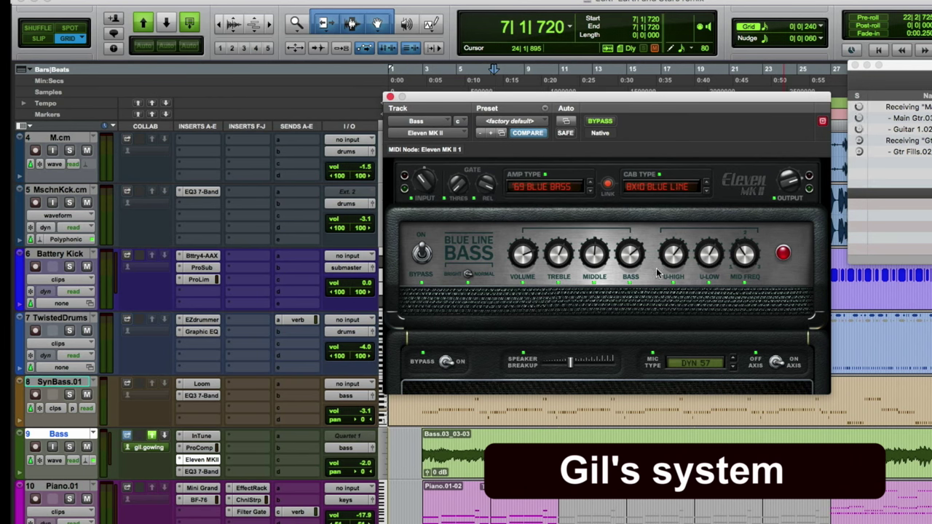
# - On the Bass track's Eleven MK II, set the mic type to Condenser 67 and speaker breakup to minimum, and upload the track changes
pyautogui.click(701, 368)
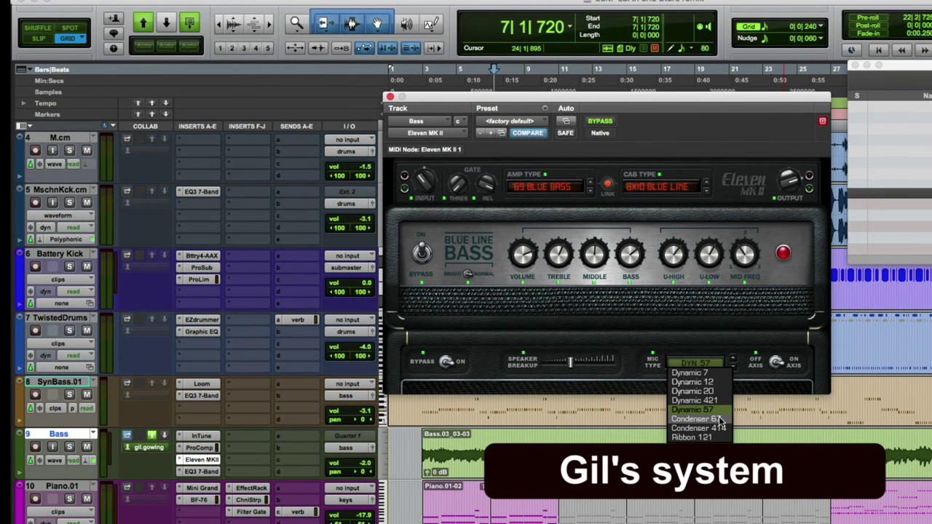
pyautogui.click(718, 420)
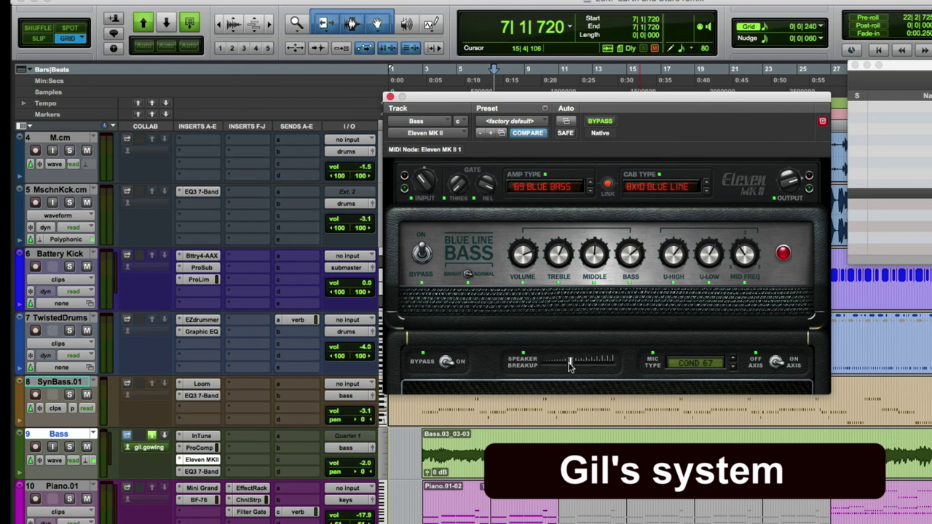
pyautogui.moveTo(570, 365); pyautogui.dragTo(534, 366)
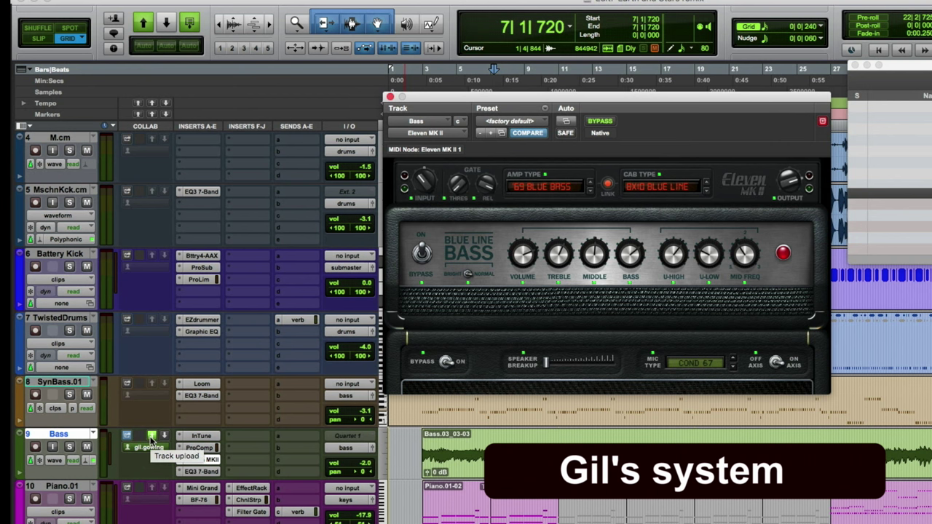
pyautogui.click(150, 437)
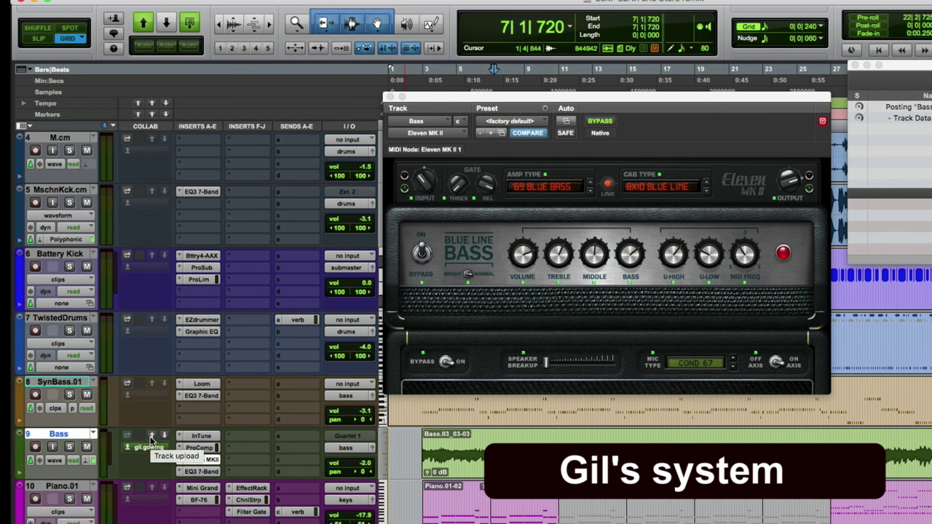
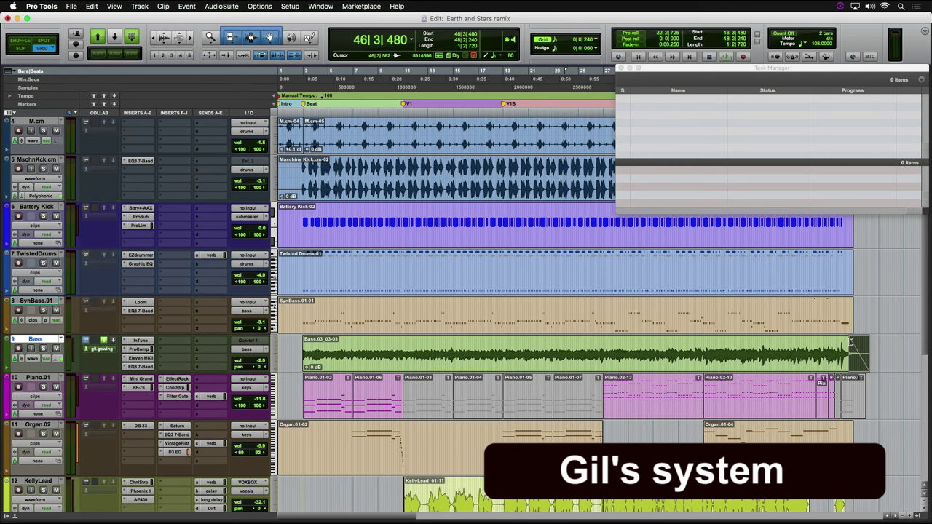
# - Upload the Bass track with its end fade, and download that update on the collaborator's system
pyautogui.click(104, 341)
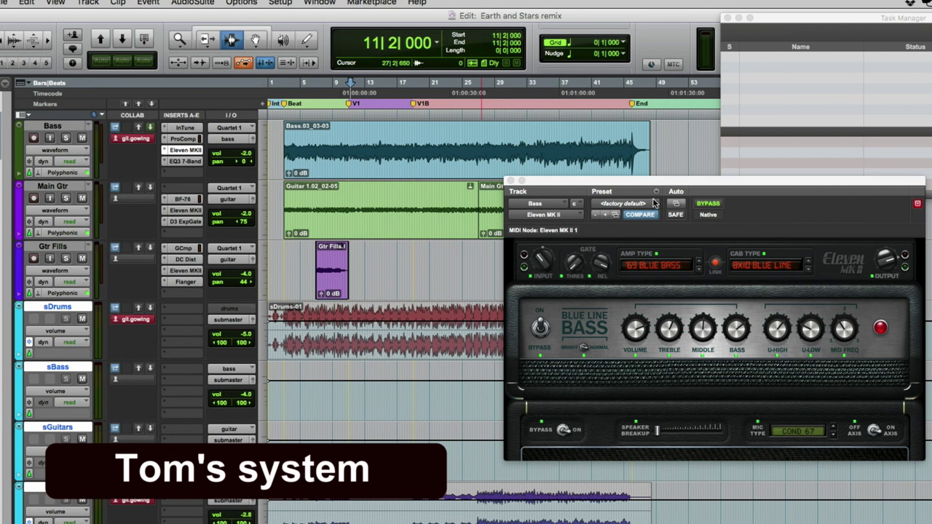
pyautogui.moveTo(654, 186); pyautogui.dragTo(725, 271)
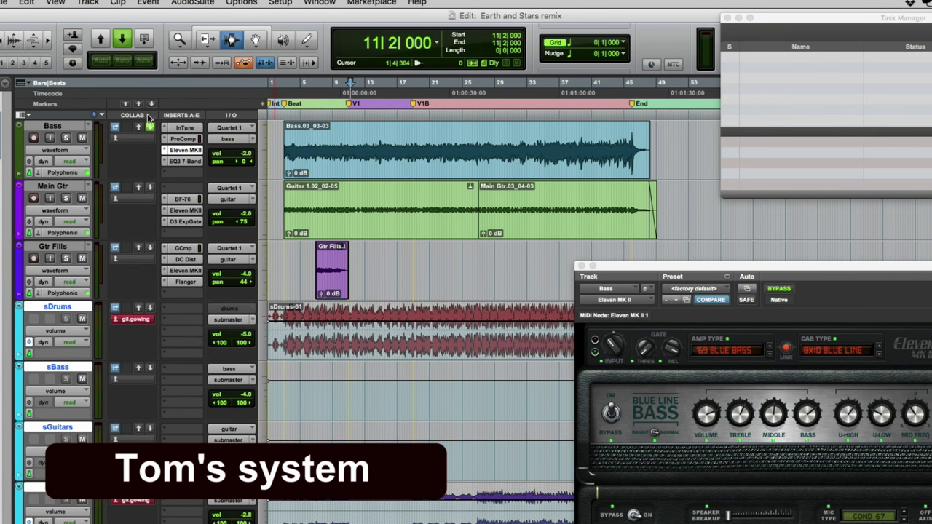
pyautogui.click(150, 128)
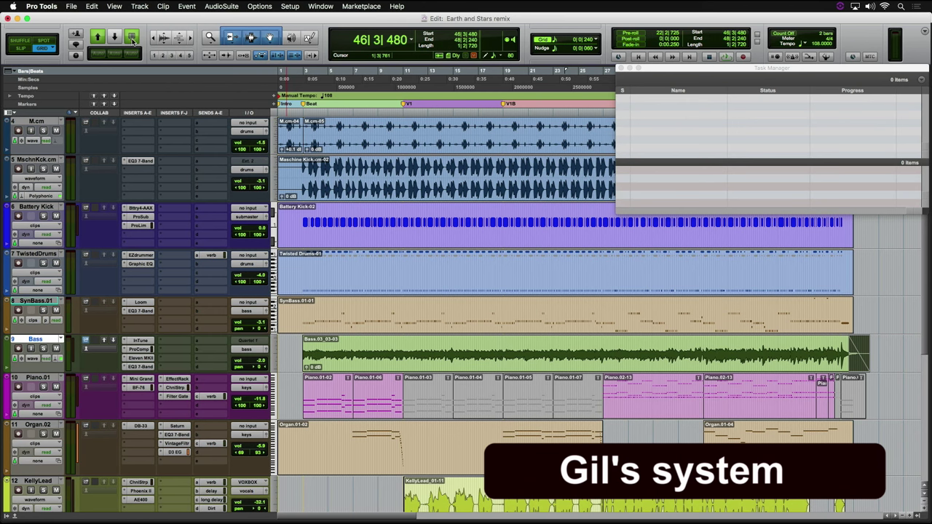
# - On the first system, download the shared Gtr Fills and Main Gtr tracks without saving a report, and move both directly below Bass
pyautogui.click(132, 51)
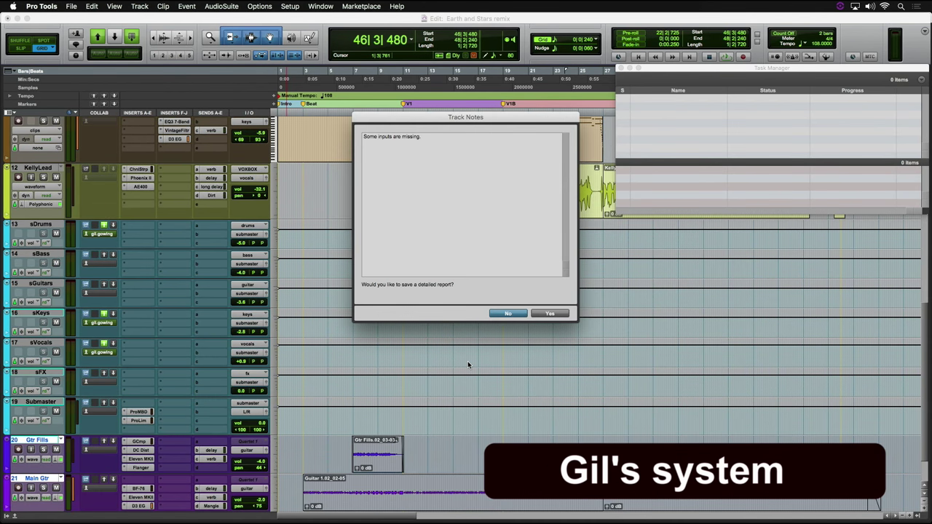
pyautogui.press('Return')
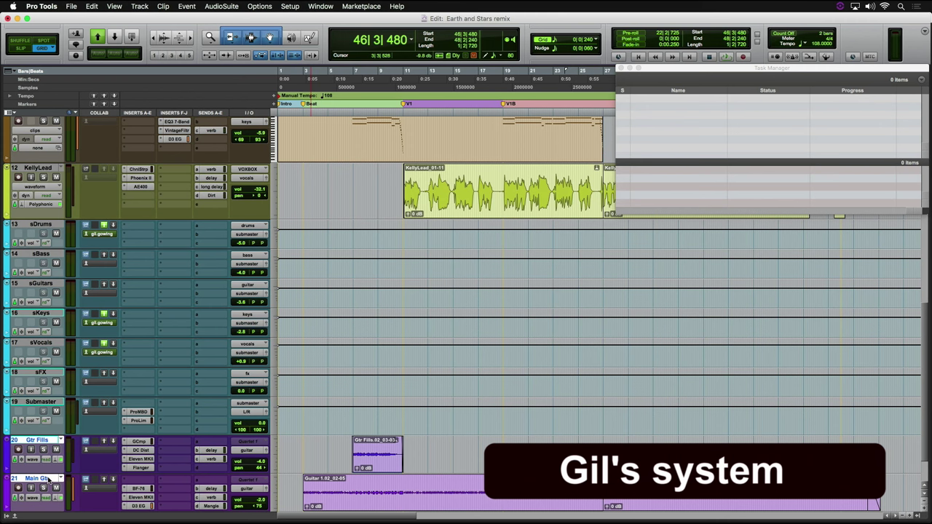
pyautogui.moveTo(44, 440); pyautogui.dragTo(70, 469)
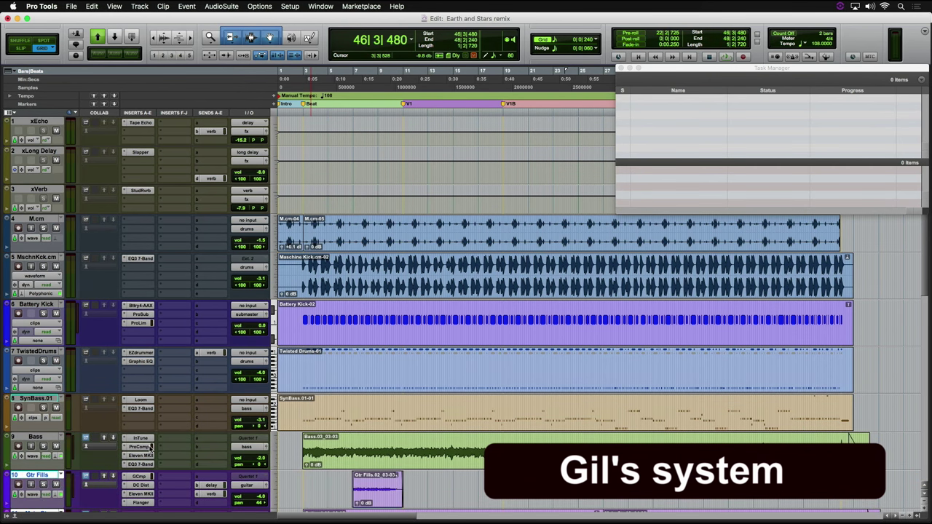
pyautogui.scroll(-5, 150, 448)
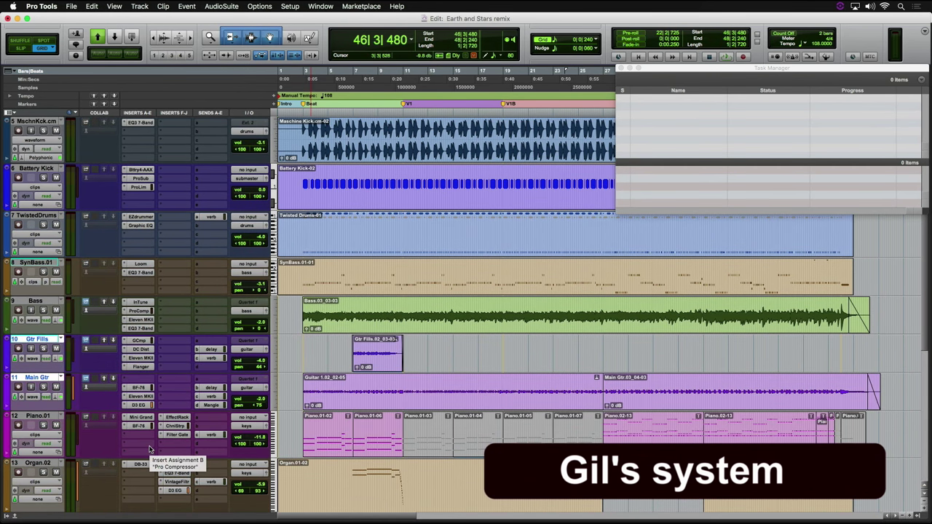